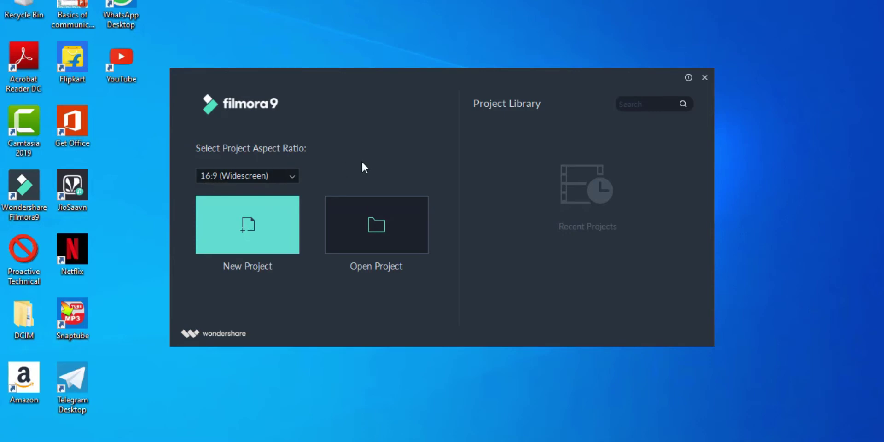
Step: Create a new project with the 16:9 (Widescreen) aspect ratio and dismiss the connection message
{"action": "left_click", "coordinate": [287, 175]}
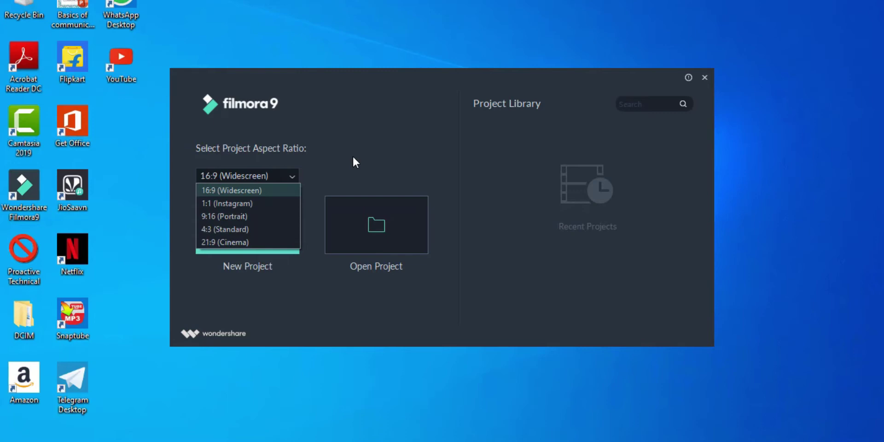
{"action": "left_click", "coordinate": [294, 177]}
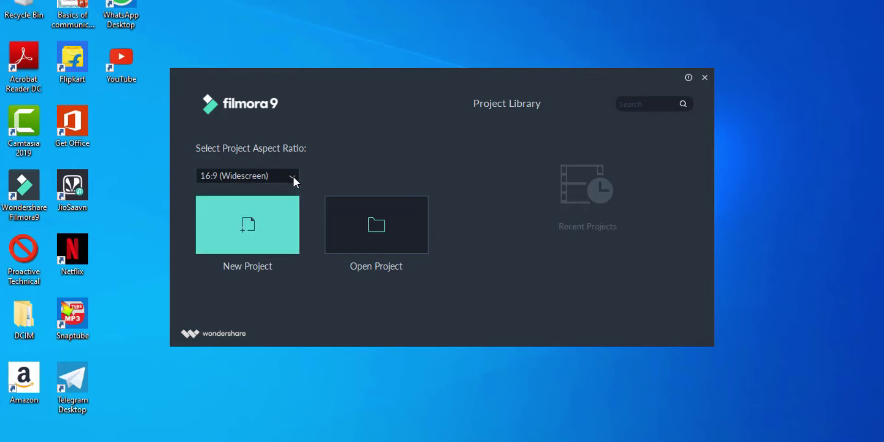
{"action": "left_click", "coordinate": [248, 226]}
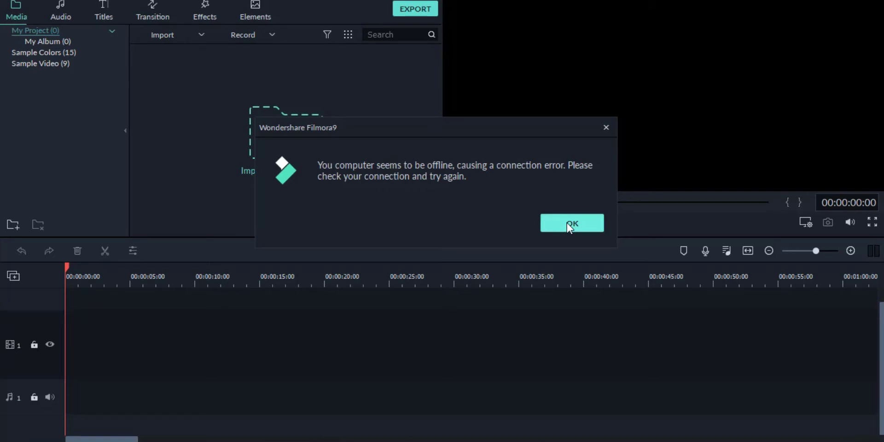
{"action": "left_click", "coordinate": [572, 225]}
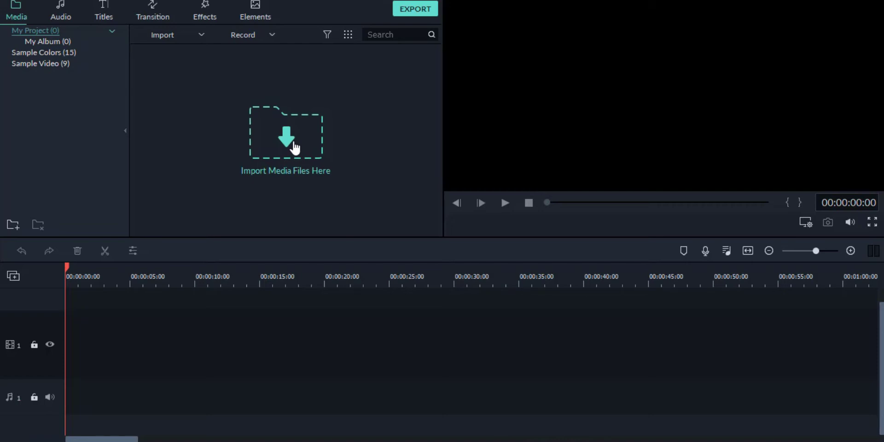
Step: Import the video IMG_2242 from the Videos folder into the project's media library
{"action": "left_click", "coordinate": [294, 147]}
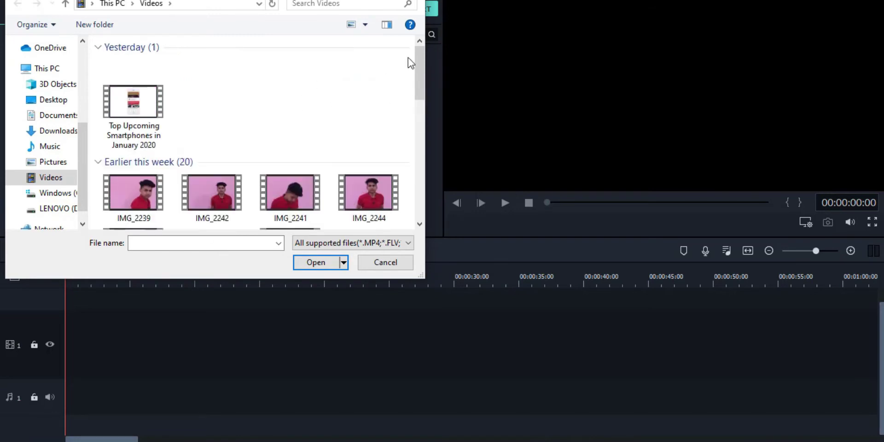
{"action": "scroll", "coordinate": [220, 81], "scroll_direction": "down", "scroll_amount": 2}
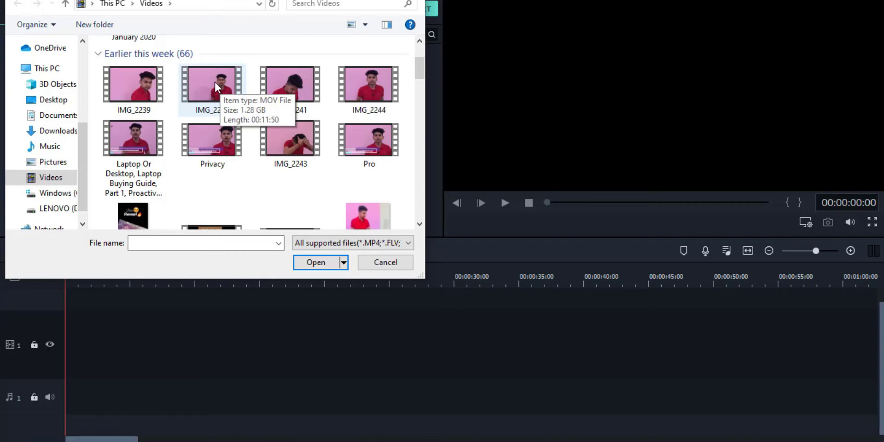
{"action": "double_click", "coordinate": [215, 83]}
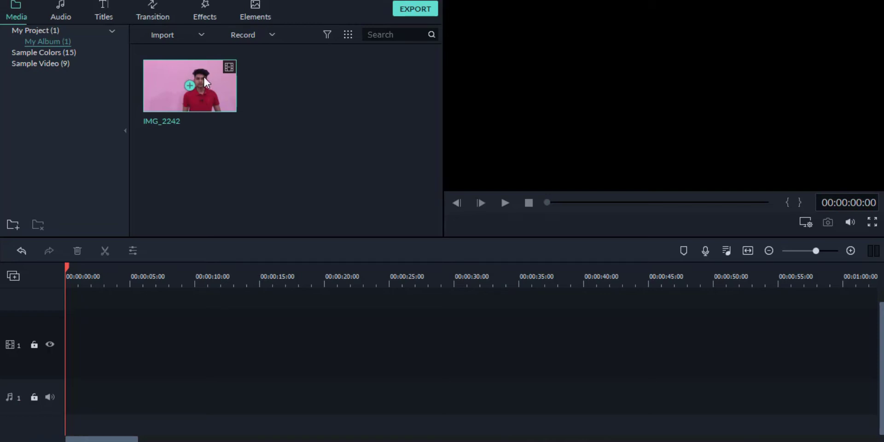
Step: Configure the project settings to a custom 1920 x 960 resolution at 30 fps and apply them
{"action": "left_click", "coordinate": [76, 1]}
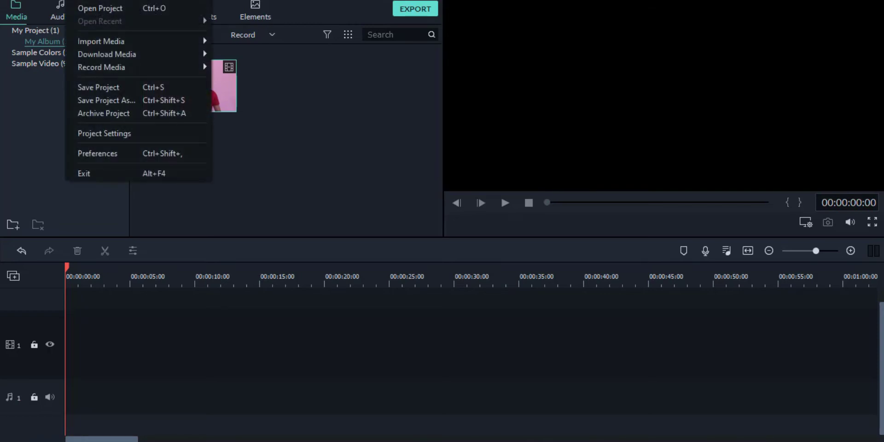
{"action": "left_click", "coordinate": [135, 135]}
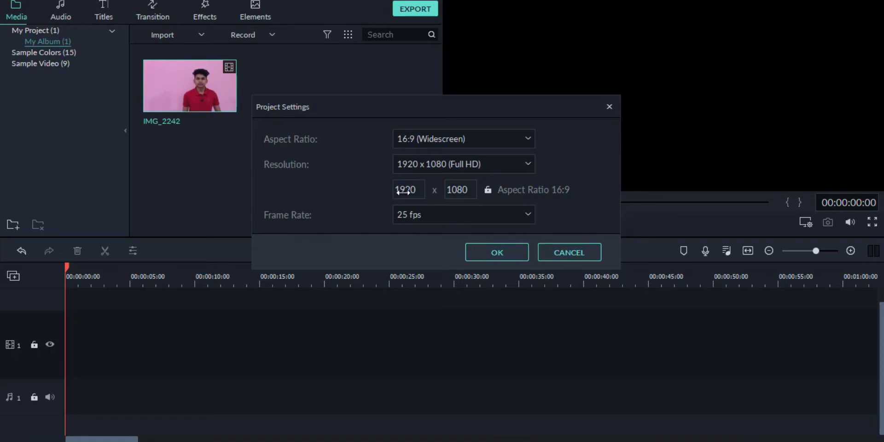
{"action": "left_click", "coordinate": [462, 187]}
{"action": "key", "text": "BackSpace"}
{"action": "left_click", "coordinate": [445, 193]}
{"action": "type", "text": "960"}
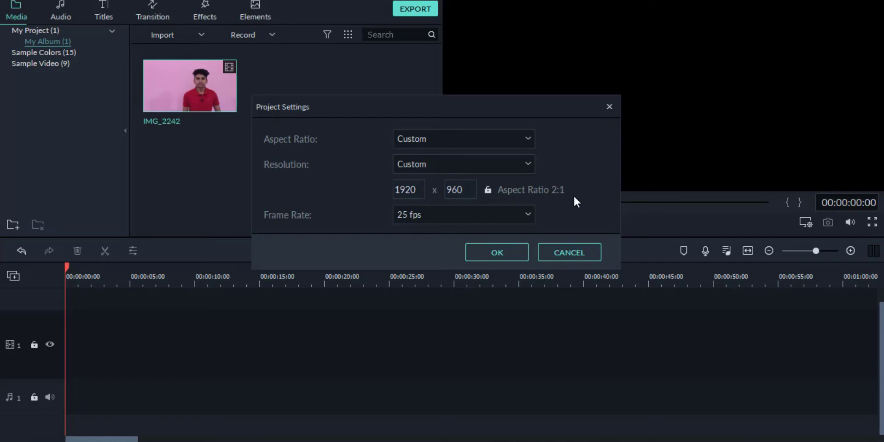
{"action": "left_click", "coordinate": [527, 215]}
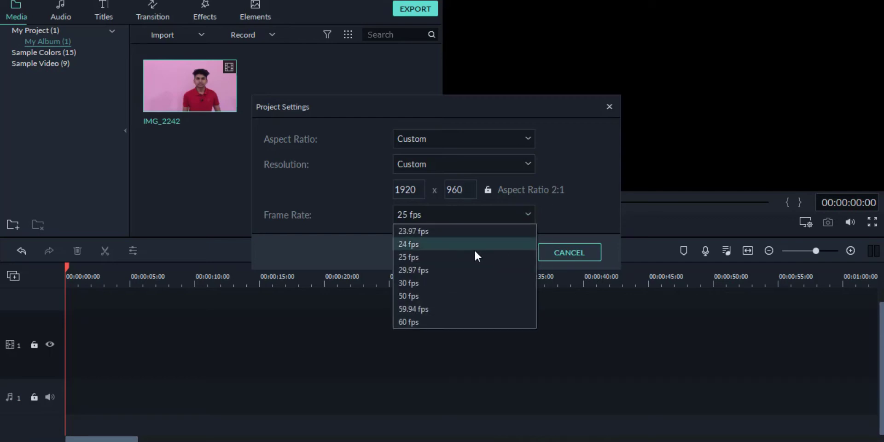
{"action": "left_click", "coordinate": [435, 283]}
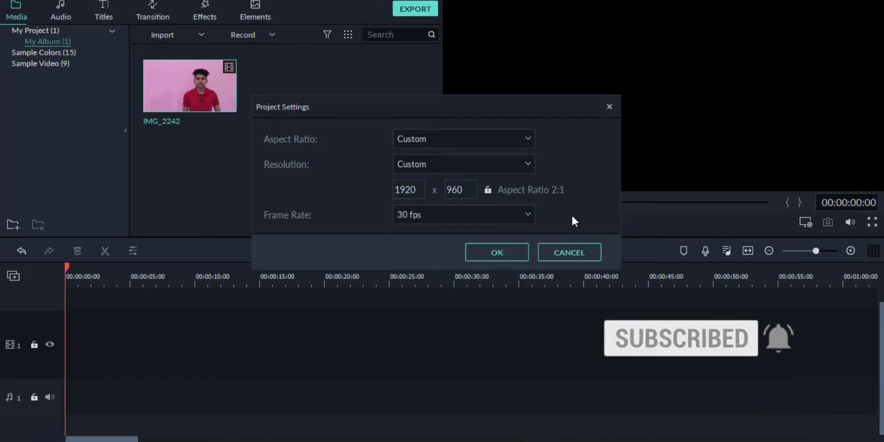
{"action": "left_click", "coordinate": [497, 250]}
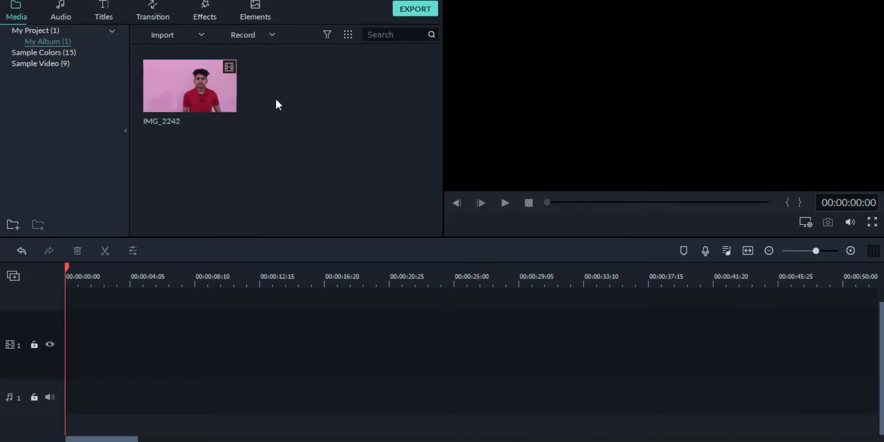
Step: Reopen the project settings and choose the 16:9 (Widescreen) aspect ratio with the 3840 x 2160 (4k UHD) resolution
{"action": "mouse_move", "coordinate": [218, 90]}
{"action": "key", "text": "alt+f"}
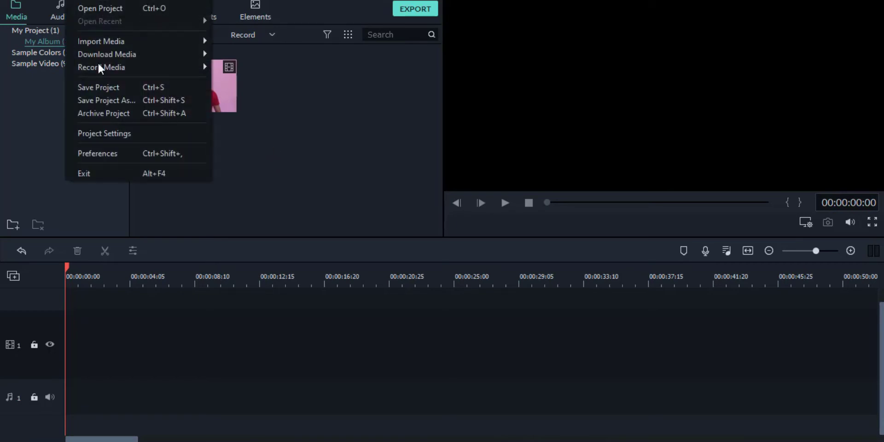
{"action": "left_click", "coordinate": [96, 131]}
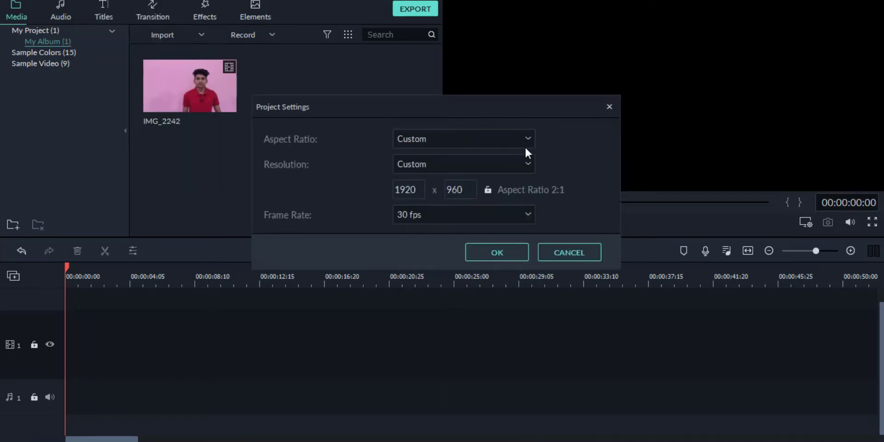
{"action": "left_click", "coordinate": [529, 137]}
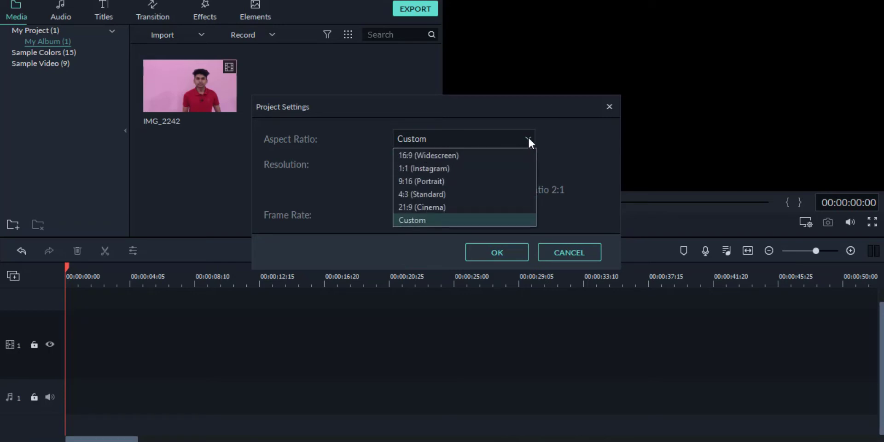
{"action": "left_click", "coordinate": [464, 156]}
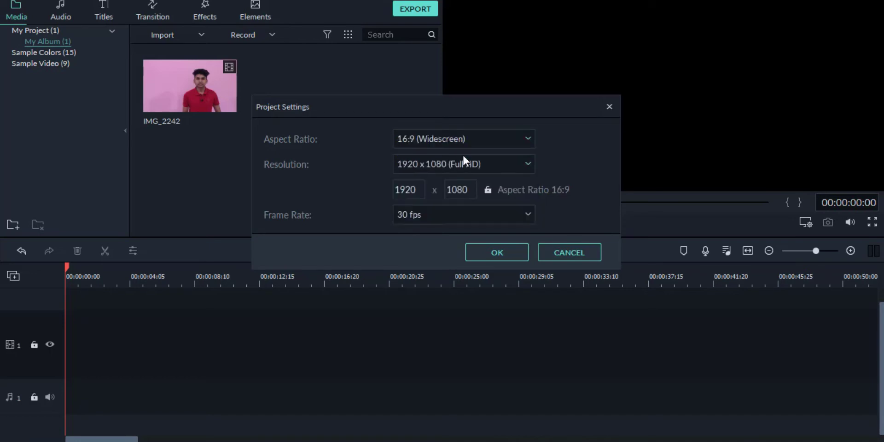
{"action": "left_click", "coordinate": [529, 160]}
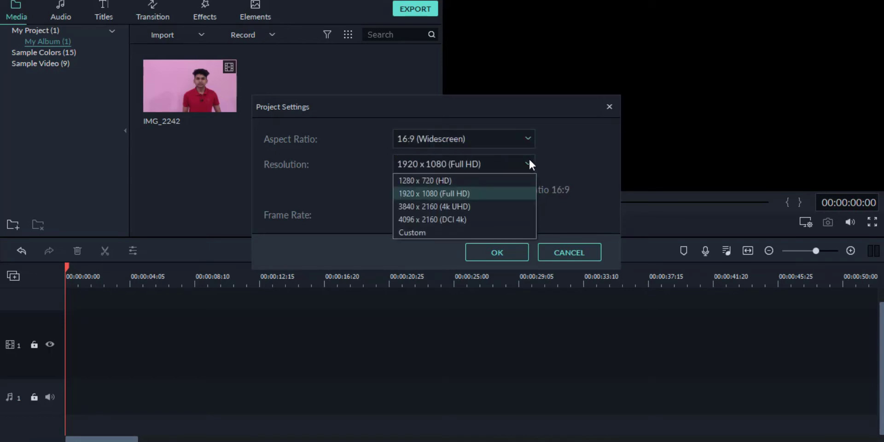
{"action": "left_click", "coordinate": [473, 206]}
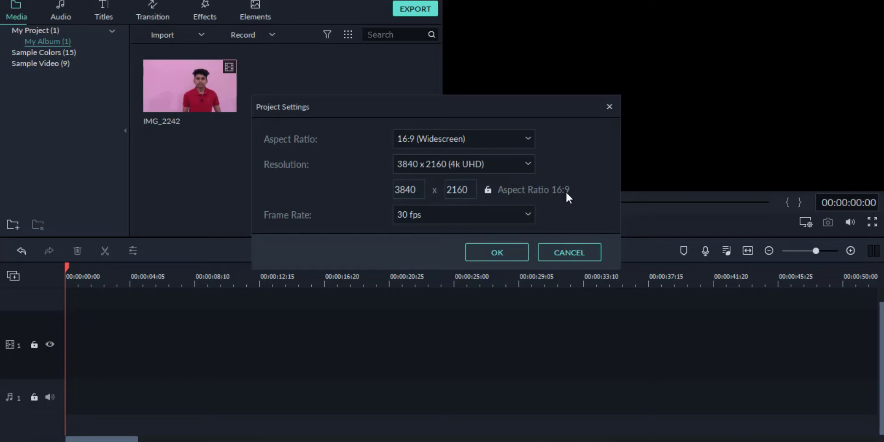
Step: Set the project resolution's height to 1920 for a 2:1 frame at 3840 pixels wide
{"action": "left_click", "coordinate": [472, 186]}
{"action": "key", "text": "ctrl+a"}
{"action": "key", "text": "BackSpace"}
{"action": "type", "text": "1"}
{"action": "type", "text": "20"}
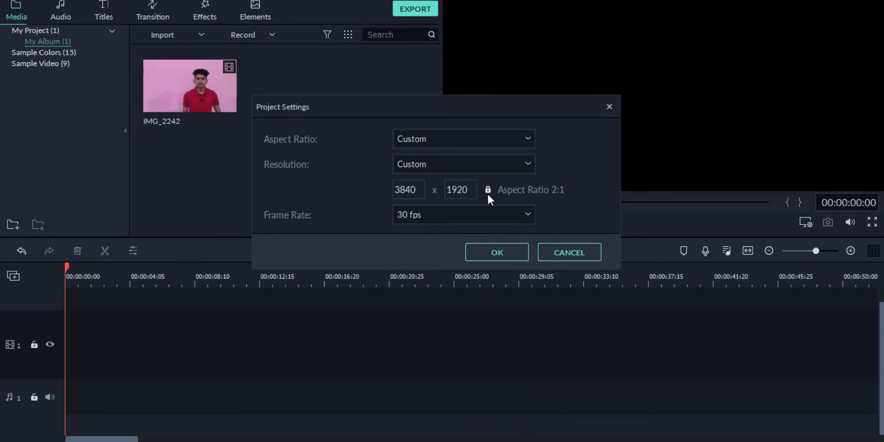
Step: Set the project resolution to 1920 x 960, keep the frame rate at 30 fps, and apply the settings
{"action": "double_click", "coordinate": [457, 190]}
{"action": "key", "text": "BackSpace"}
{"action": "left_click", "coordinate": [374, 195]}
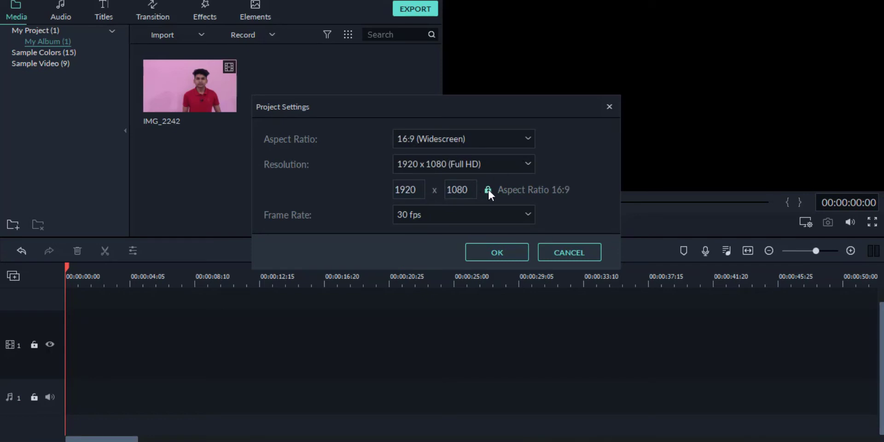
{"action": "double_click", "coordinate": [461, 190]}
{"action": "key", "text": "BackSpace"}
{"action": "type", "text": "960"}
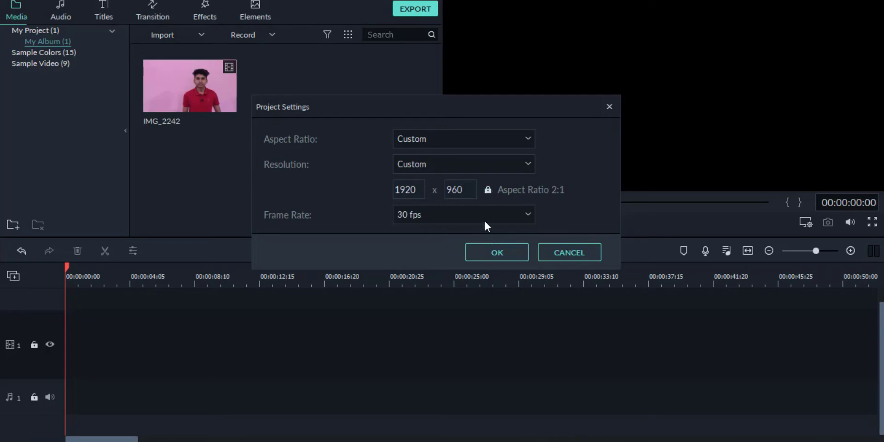
{"action": "left_click", "coordinate": [527, 216]}
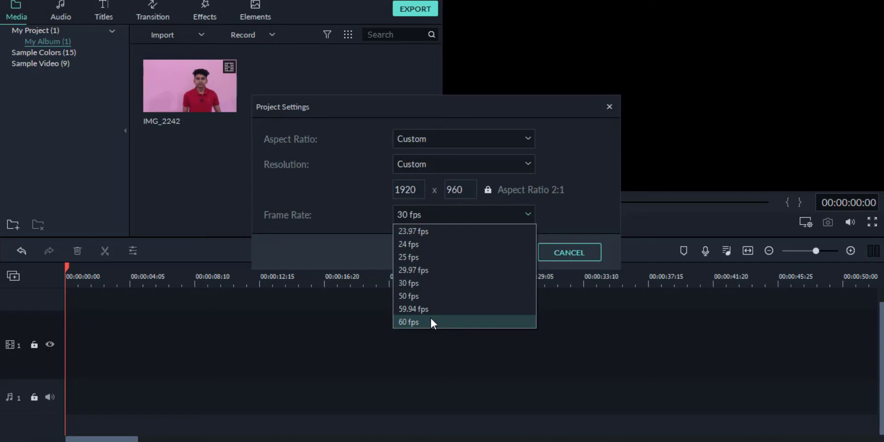
{"action": "left_click", "coordinate": [583, 196]}
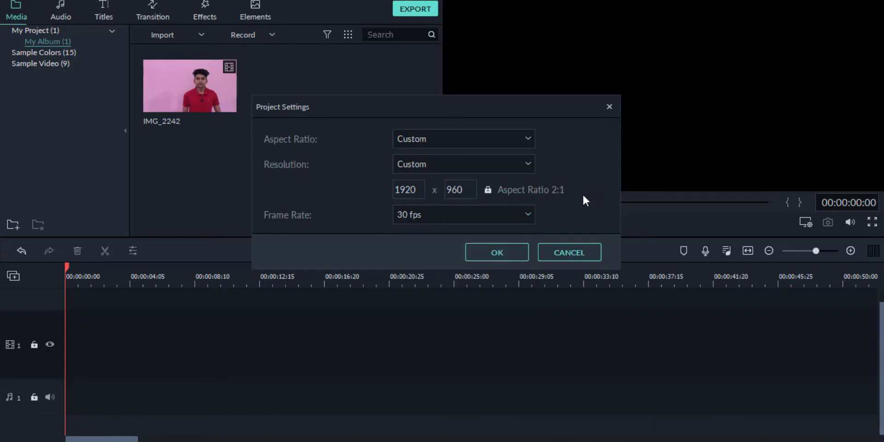
{"action": "left_click", "coordinate": [497, 252]}
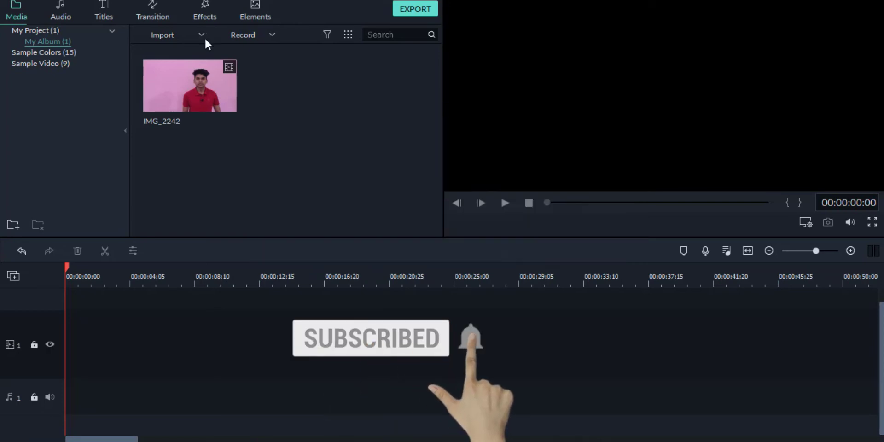
Step: Add IMG_2242 to the timeline without changing the project settings, and place the playhead at 00:00:14:01
{"action": "left_click", "coordinate": [189, 85]}
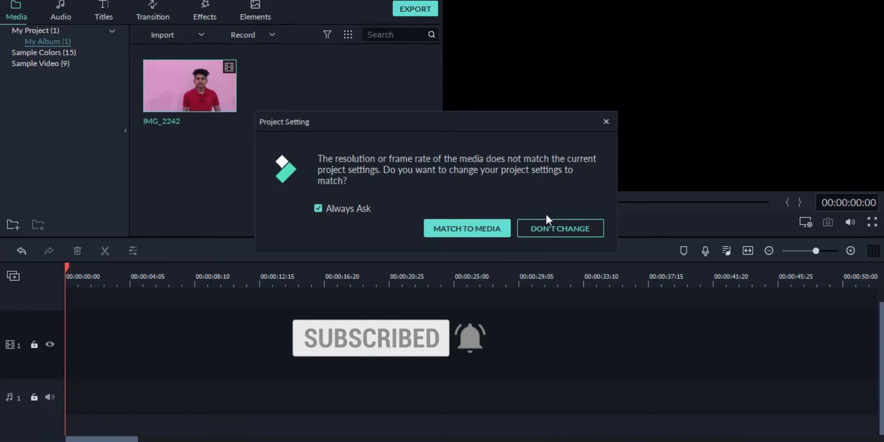
{"action": "left_click", "coordinate": [558, 228]}
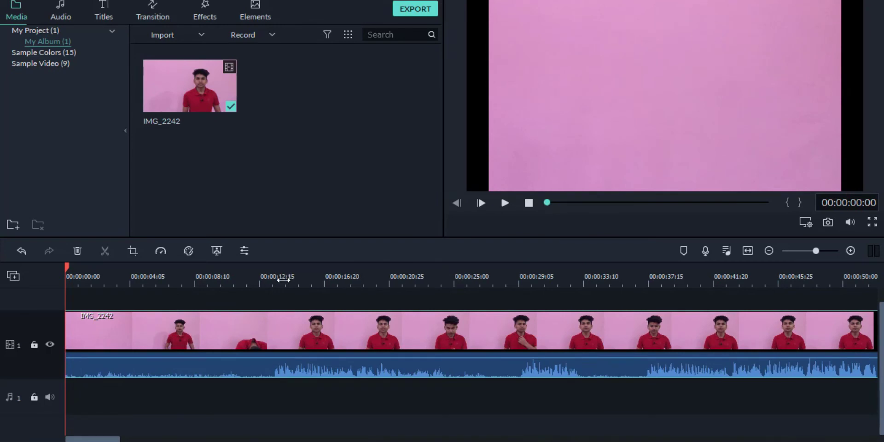
{"action": "left_click", "coordinate": [283, 278]}
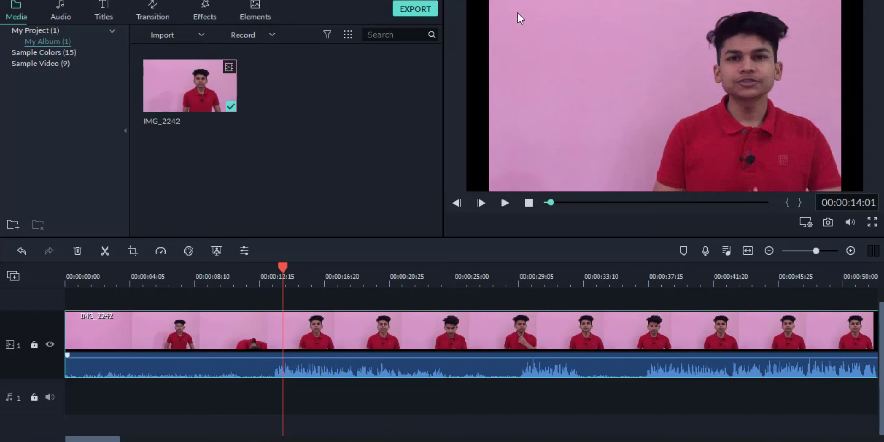
Step: Apply Crop to Fit to the IMG_2242 clip so it fills the 2:1 frame, and check it in full-screen preview
{"action": "right_click", "coordinate": [327, 330]}
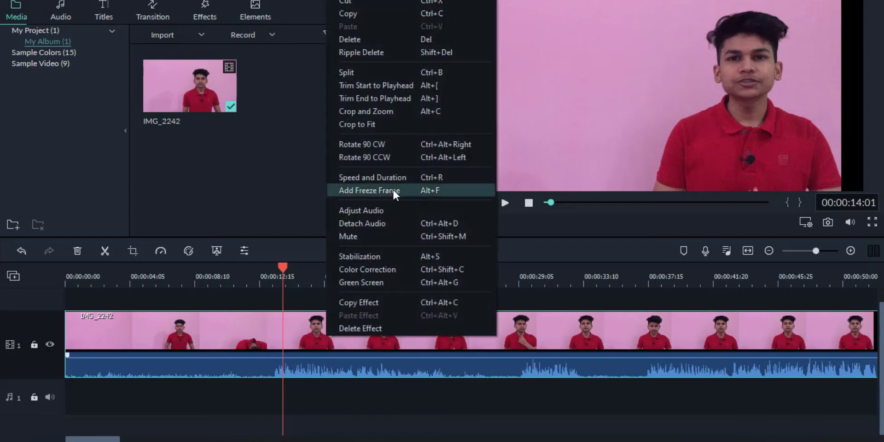
{"action": "left_click", "coordinate": [377, 123]}
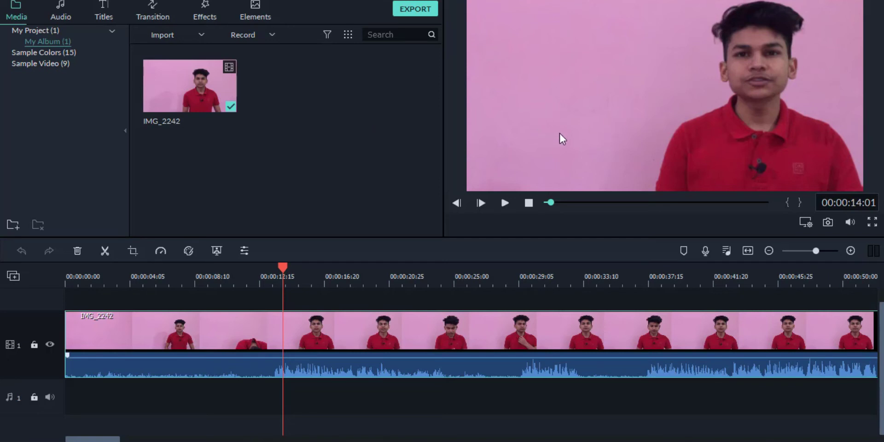
{"action": "left_click", "coordinate": [873, 224]}
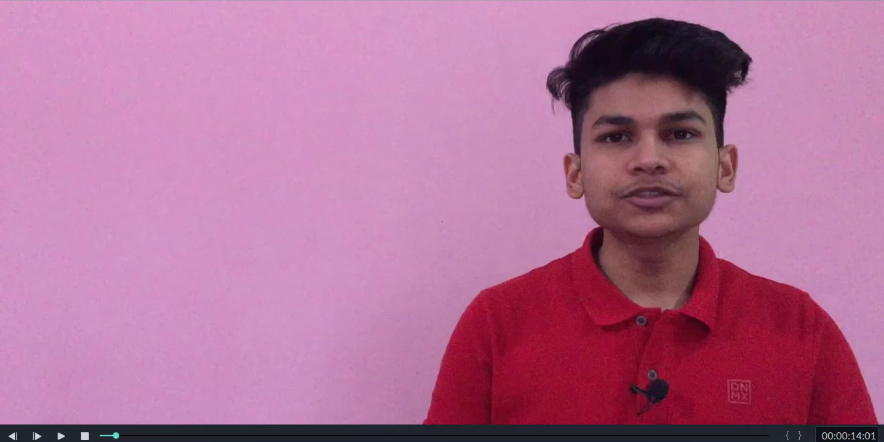
{"action": "key", "text": "Escape"}
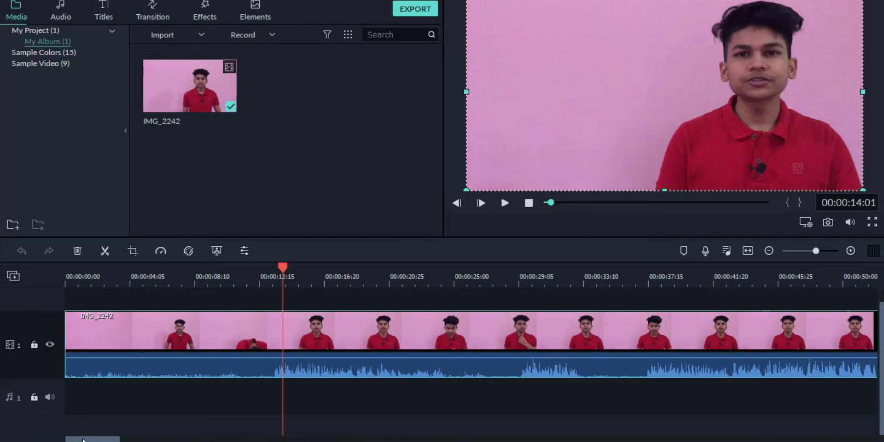
Step: Split the IMG_2242 clip at 00:00:14:01 and delete the part before the playhead
{"action": "left_click_drag", "start_coordinate": [83, 440], "coordinate": [85, 440]}
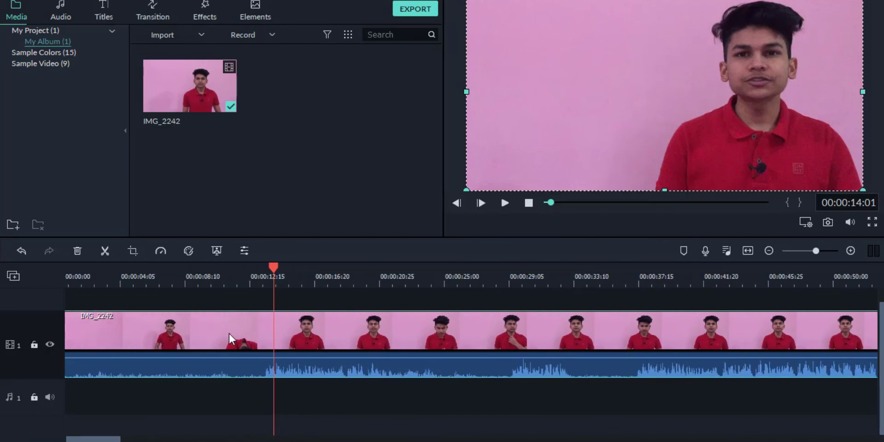
{"action": "key", "text": "ctrl+b"}
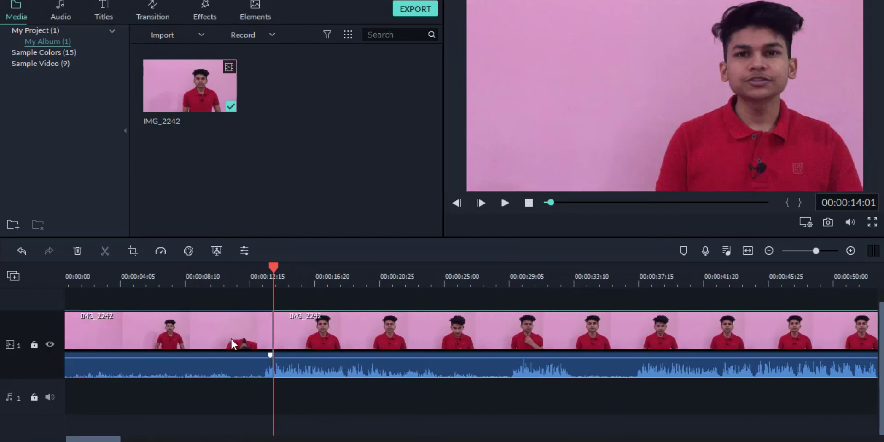
{"action": "left_click", "coordinate": [231, 343]}
{"action": "key", "text": "Delete"}
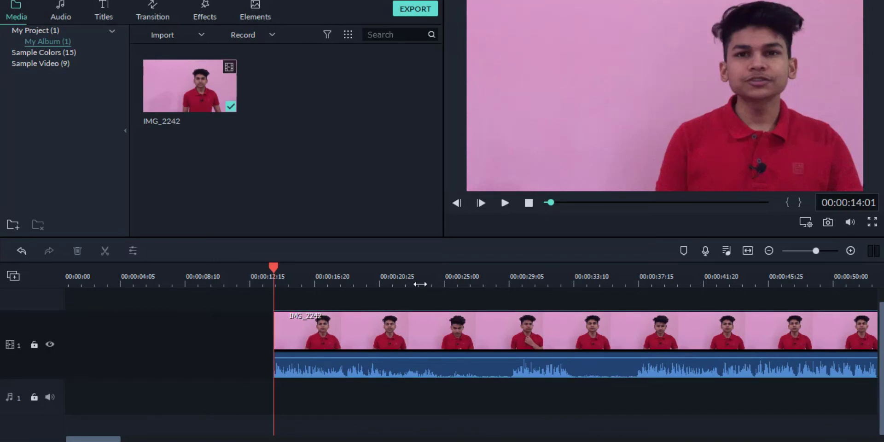
Step: Cut the IMG_2242 clip off at 00:00:21:13, deleting everything after it, and remove the empty gap before the clip
{"action": "left_click", "coordinate": [419, 279]}
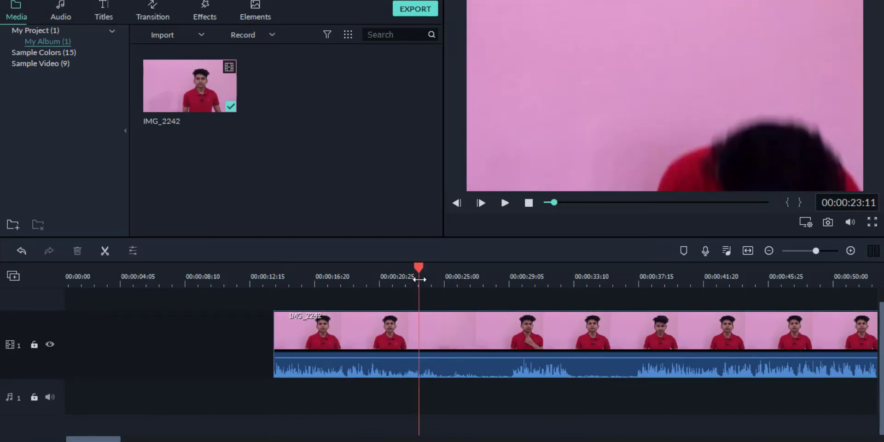
{"action": "left_click", "coordinate": [388, 277]}
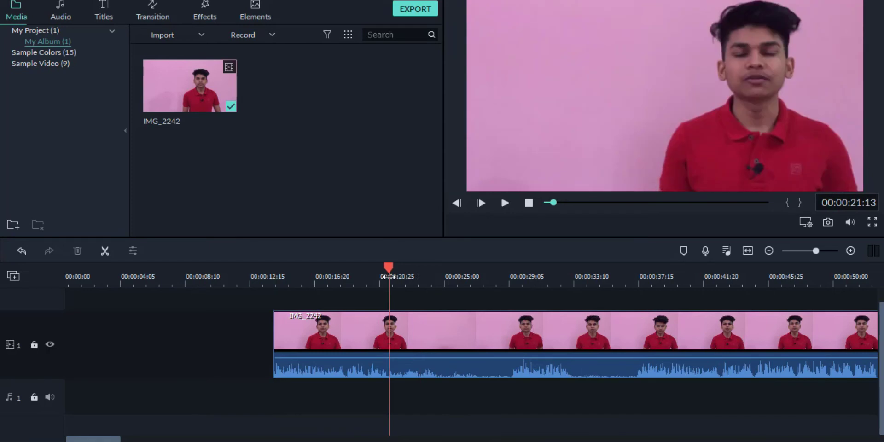
{"action": "left_click", "coordinate": [414, 328]}
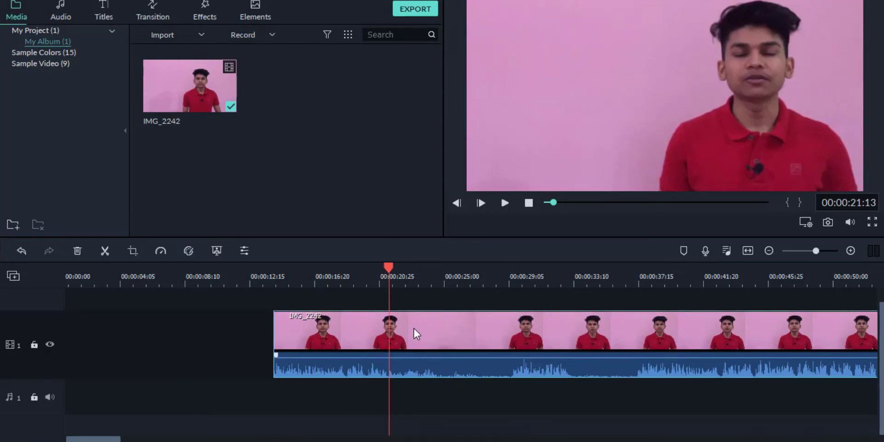
{"action": "key", "text": "ctrl+b"}
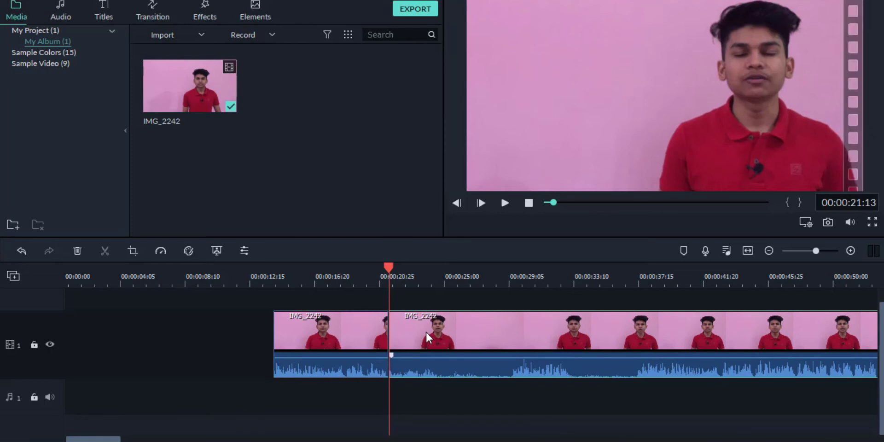
{"action": "key", "text": "Delete"}
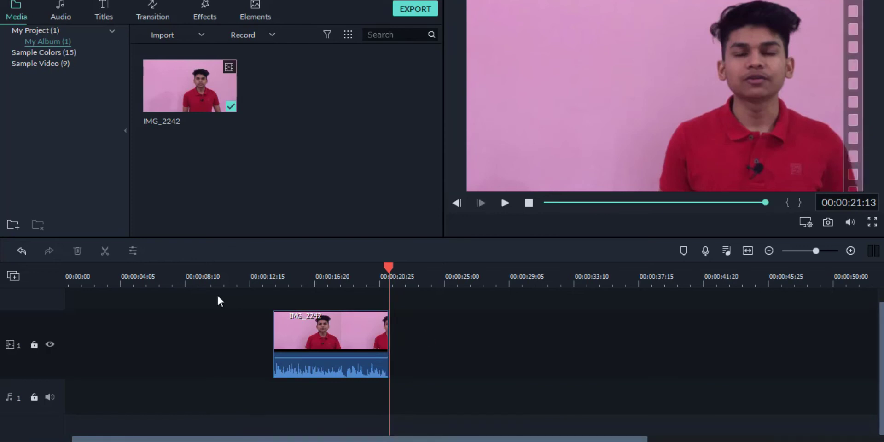
{"action": "left_click", "coordinate": [206, 322]}
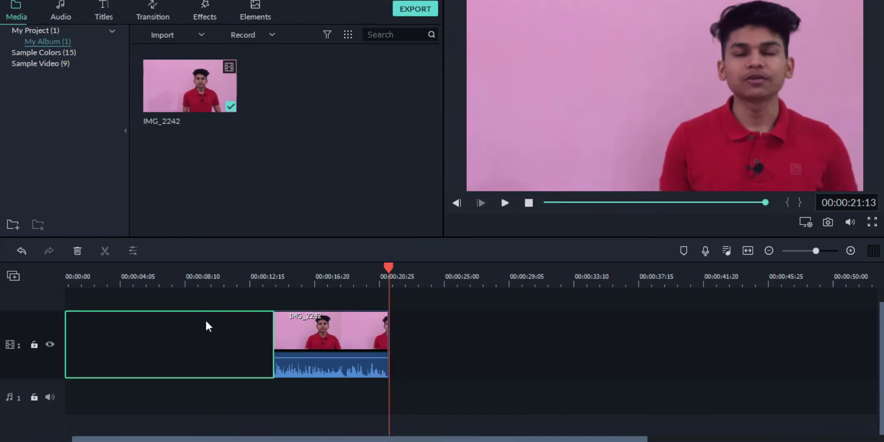
{"action": "key", "text": "Delete"}
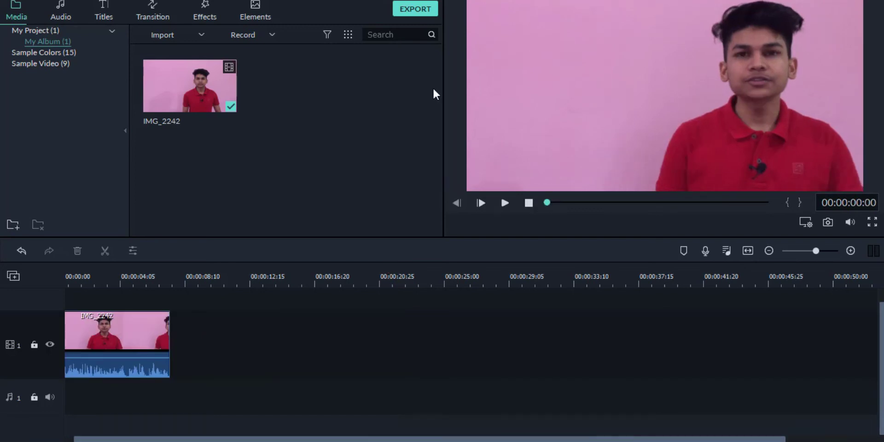
Step: Open the video export setup for a local MP4 file and name the output "2 is to 1"
{"action": "left_click", "coordinate": [428, 9]}
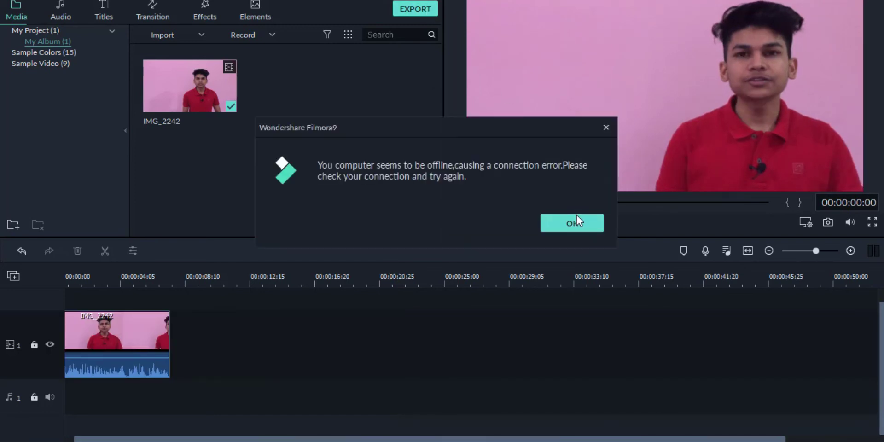
{"action": "left_click", "coordinate": [571, 225]}
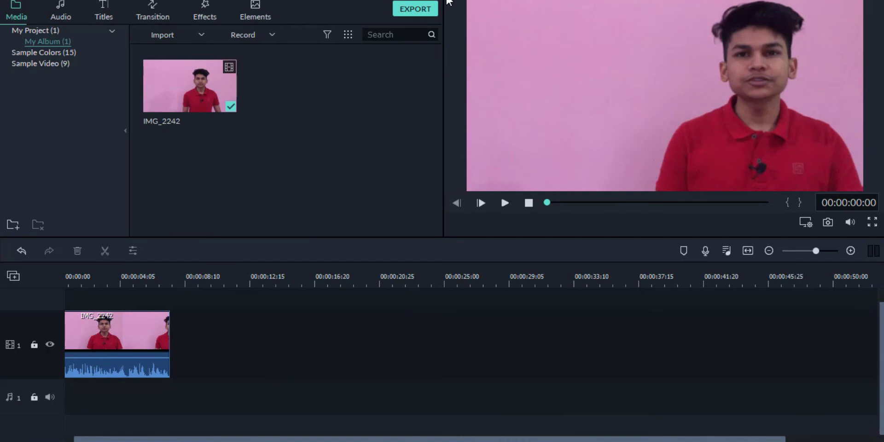
{"action": "left_click", "coordinate": [422, 9]}
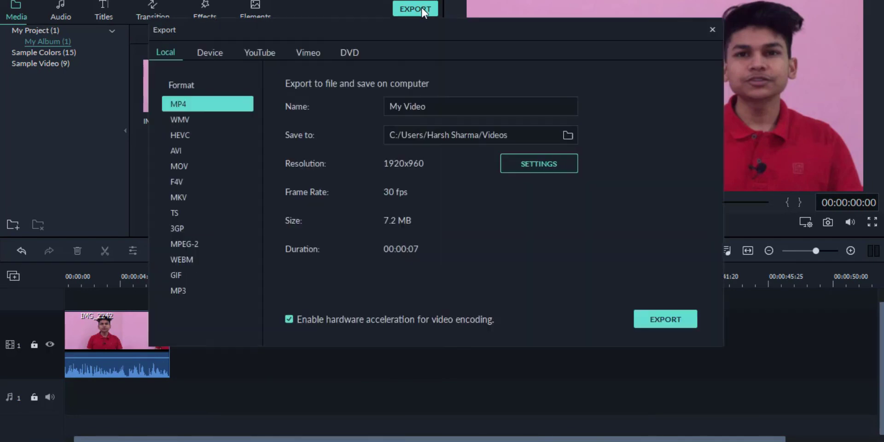
{"action": "left_click", "coordinate": [437, 103]}
{"action": "key", "text": "ctrl+a"}
{"action": "key", "text": "BackSpace"}
{"action": "type", "text": "2"}
{"action": "type", "text": "*"}
{"action": "type", "text": " is"}
{"action": "type", "text": " t"}
{"action": "type", "text": "o 1"}
Step: Choose the Desktop folder as the save location for the exported video
{"action": "left_click", "coordinate": [567, 133]}
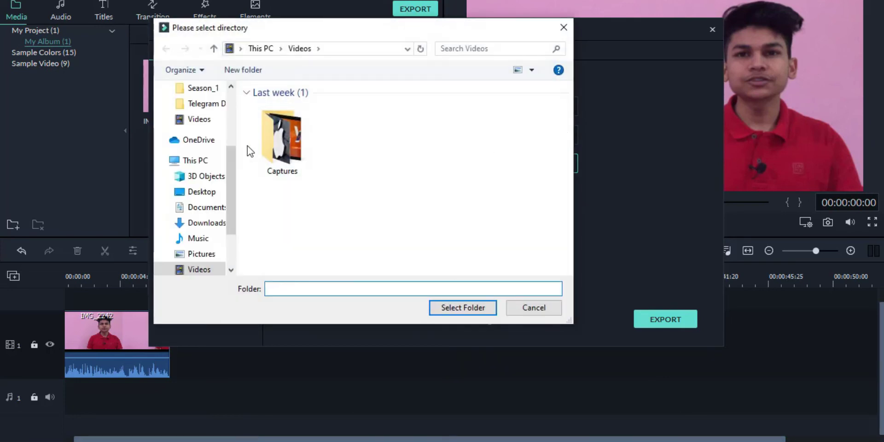
{"action": "left_click", "coordinate": [204, 192]}
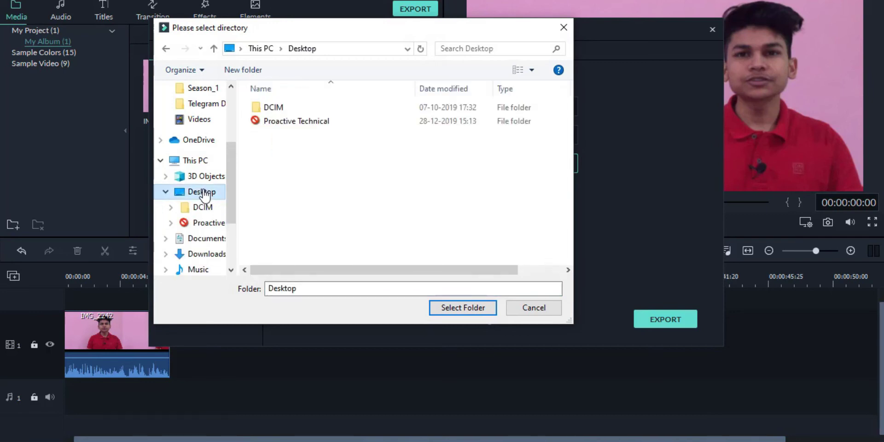
{"action": "left_click", "coordinate": [462, 309]}
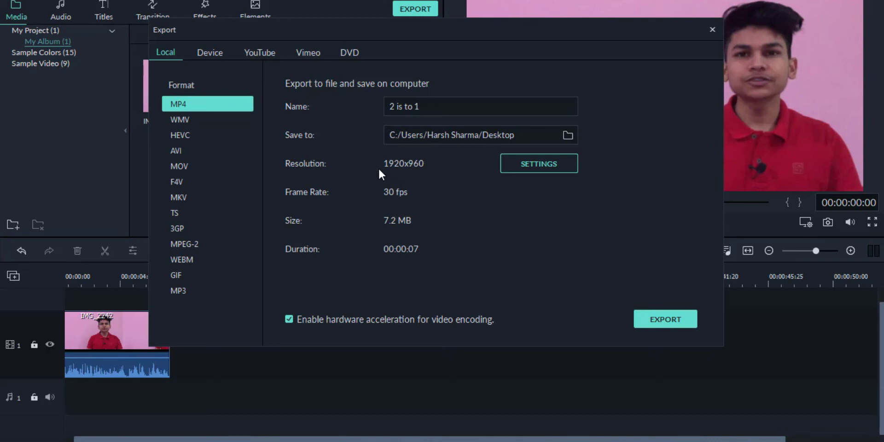
Step: Set the export quality to Best with a 10000 kbps video bit rate, keep the Stereo audio channel, and apply the settings
{"action": "left_click", "coordinate": [538, 163]}
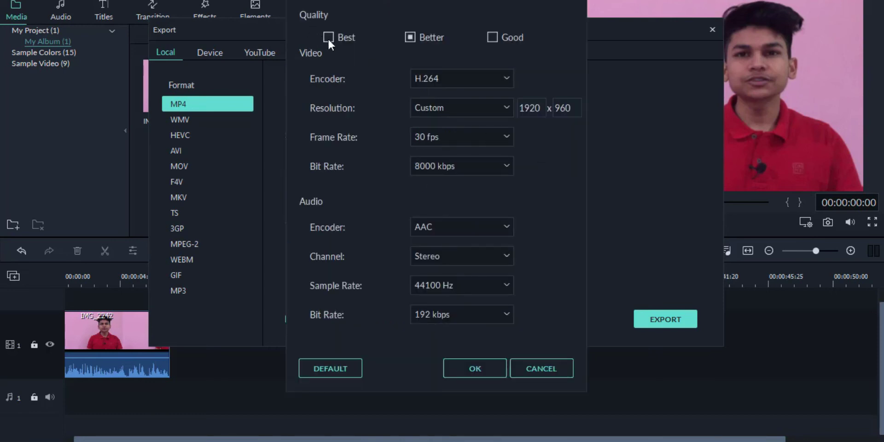
{"action": "left_click", "coordinate": [328, 38]}
{"action": "left_click", "coordinate": [508, 167]}
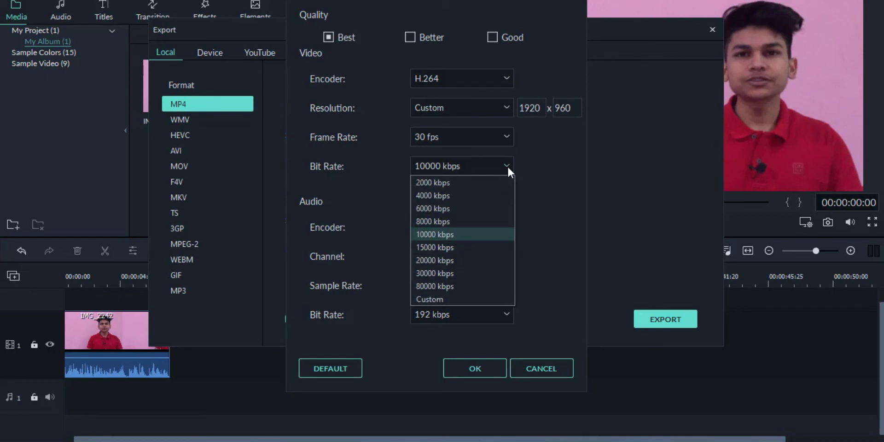
{"action": "left_click", "coordinate": [493, 236]}
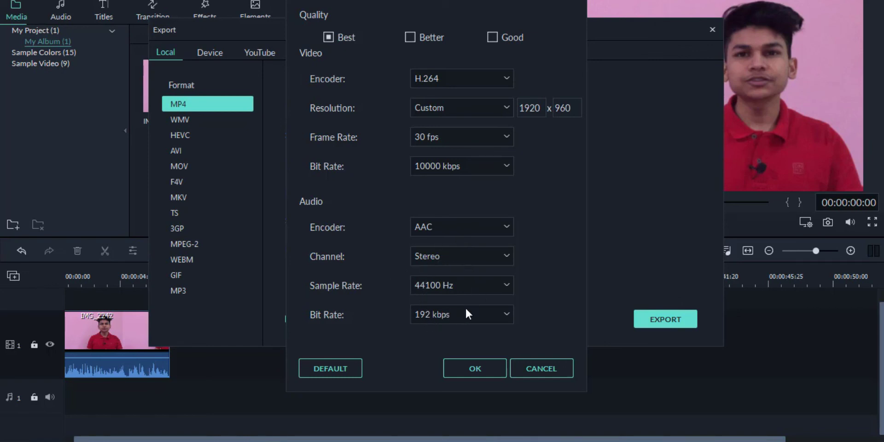
{"action": "left_click", "coordinate": [502, 256]}
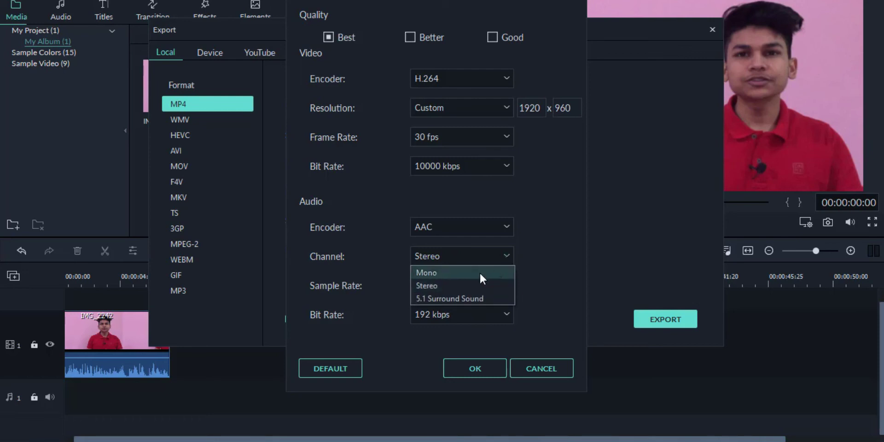
{"action": "left_click", "coordinate": [570, 242]}
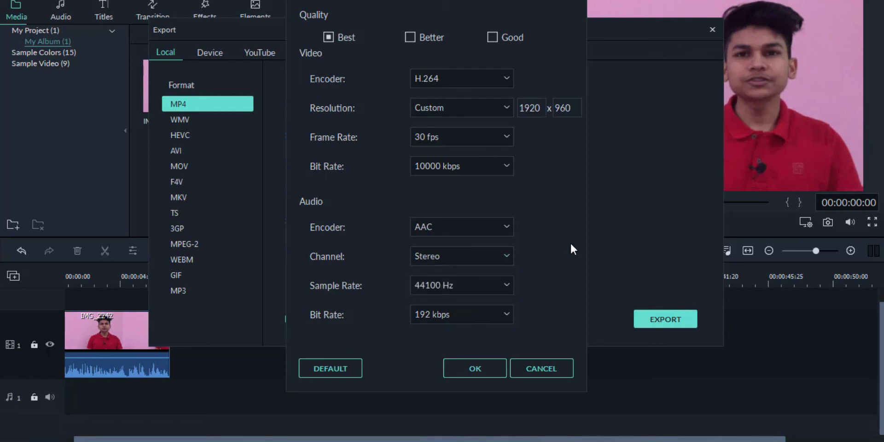
{"action": "left_click", "coordinate": [474, 371]}
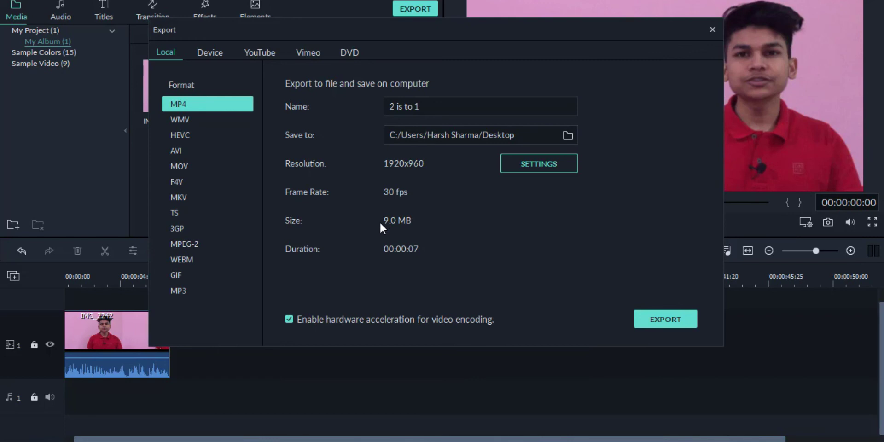
Step: Export the video with Sound reminder kept as the completion action, and close the export window once the conversion finishes
{"action": "left_click", "coordinate": [666, 321]}
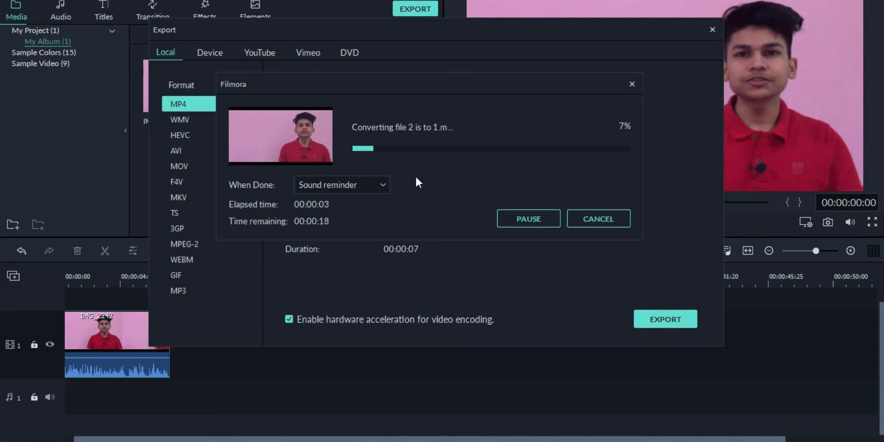
{"action": "left_click", "coordinate": [382, 184]}
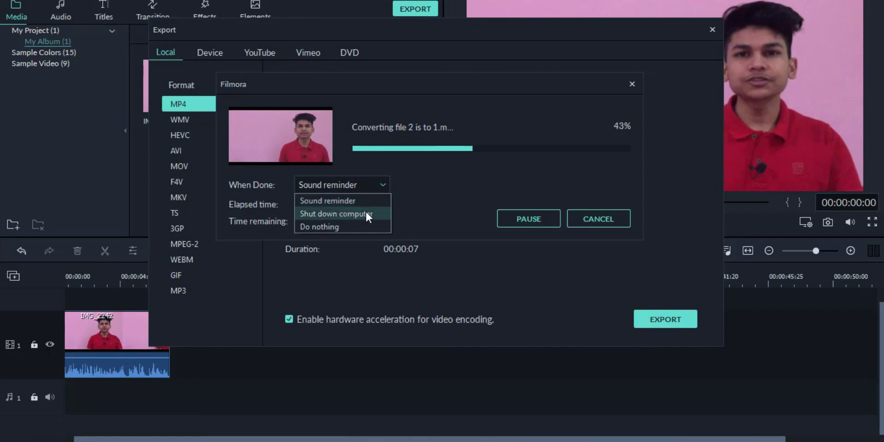
{"action": "left_click", "coordinate": [379, 182]}
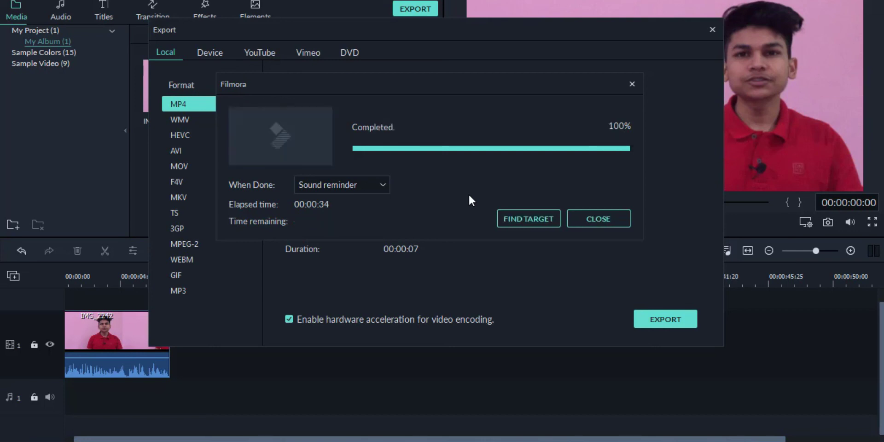
{"action": "left_click", "coordinate": [596, 218]}
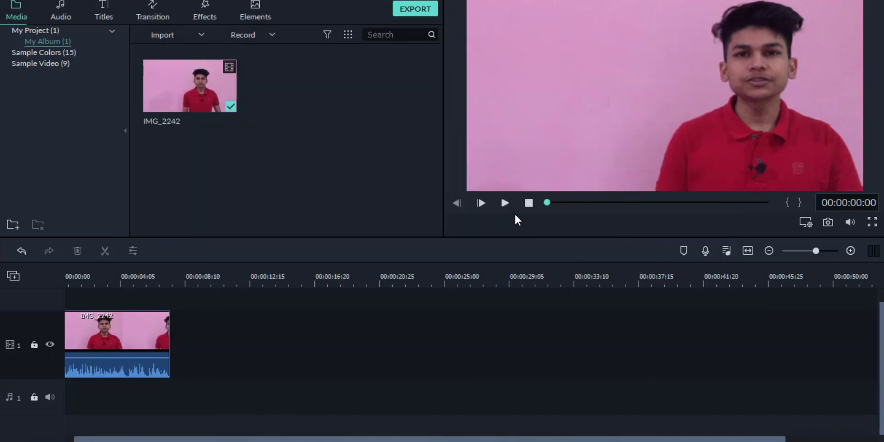
Step: Switch to the Windows desktop, play the exported "2 is to 1" video full screen in the video player, and pause it
{"action": "key", "text": "super+d"}
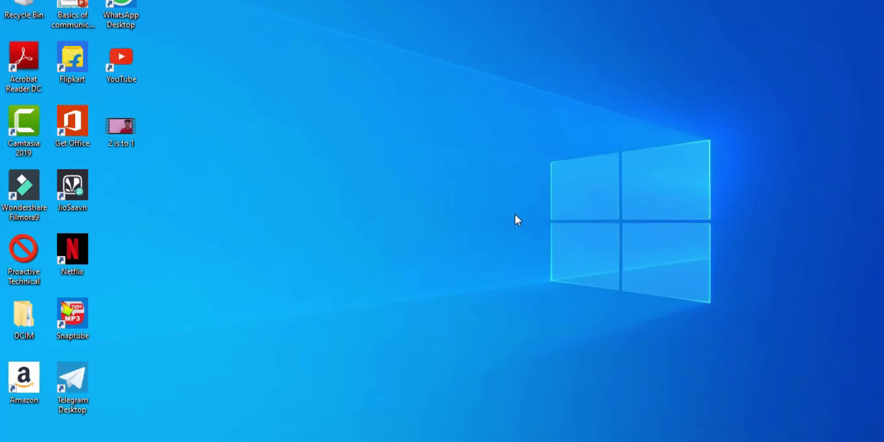
{"action": "double_click", "coordinate": [120, 131]}
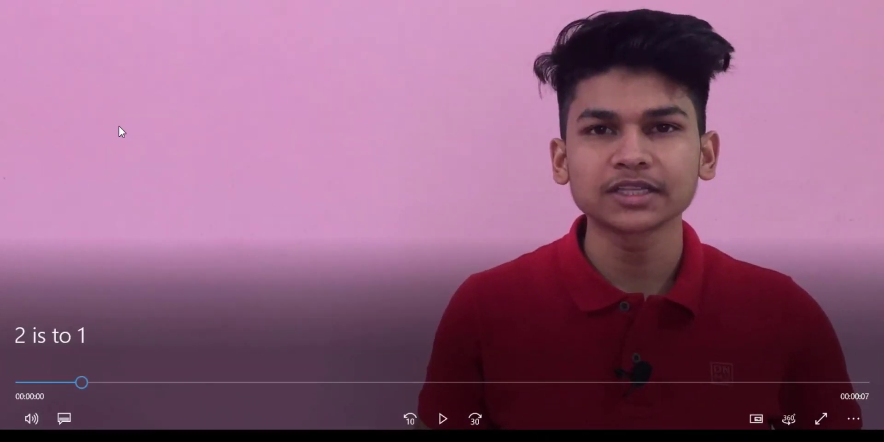
{"action": "double_click", "coordinate": [118, 126]}
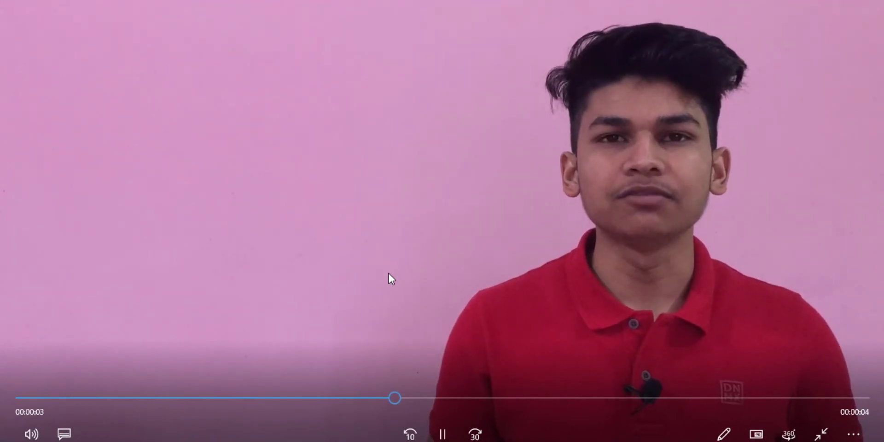
{"action": "left_click", "coordinate": [389, 273]}
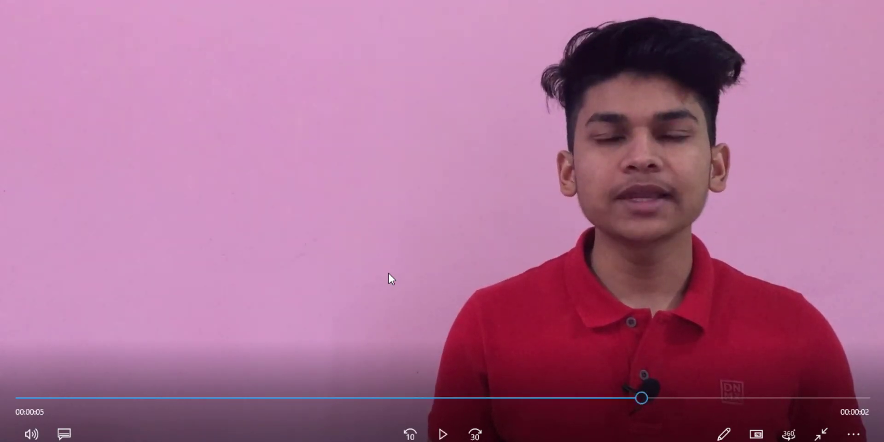